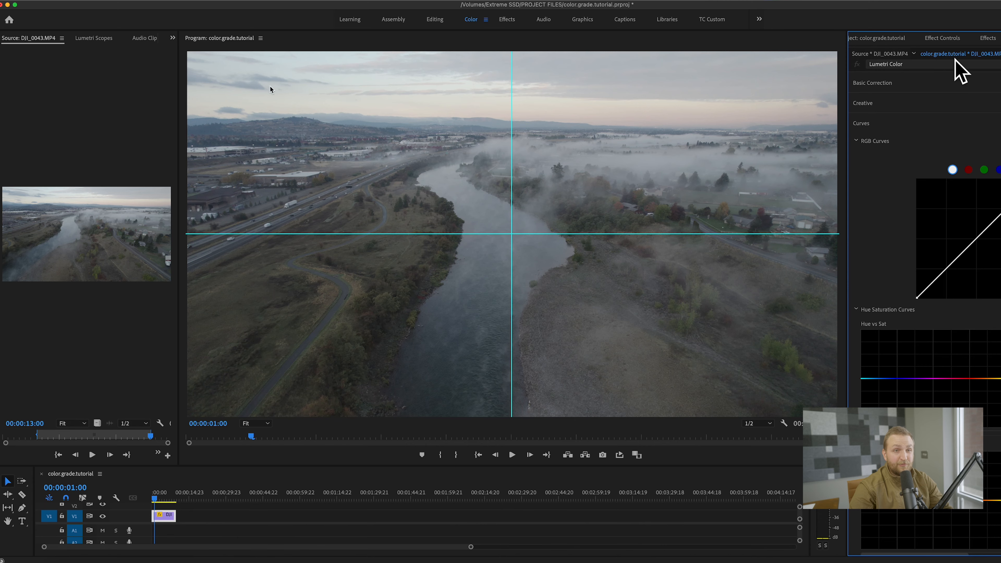
# Create a 3840 x 2160, 23.976 fps adjustment layer and place it on track V2 directly above the drone clip.
pyautogui.click(93, 38)
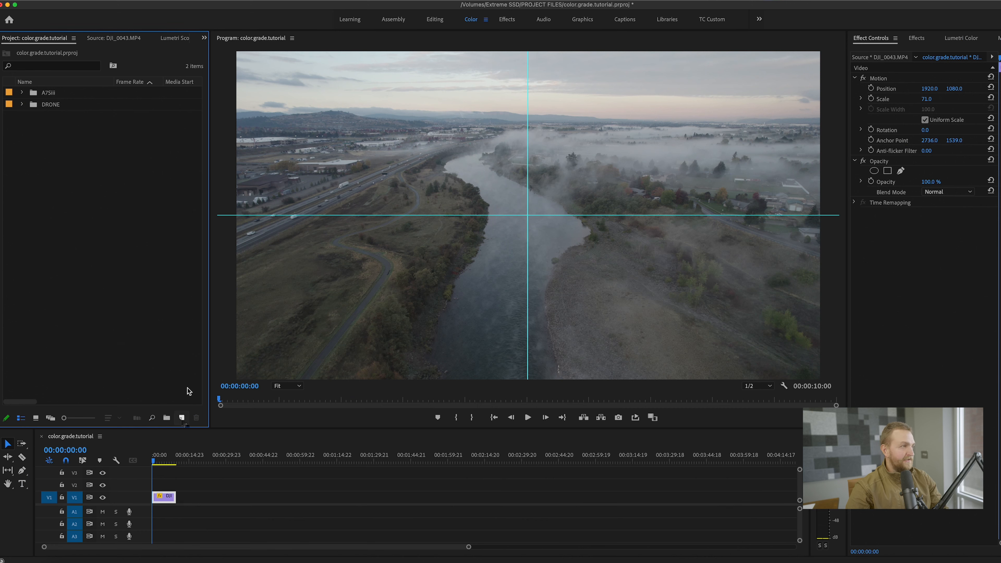
pyautogui.click(182, 417)
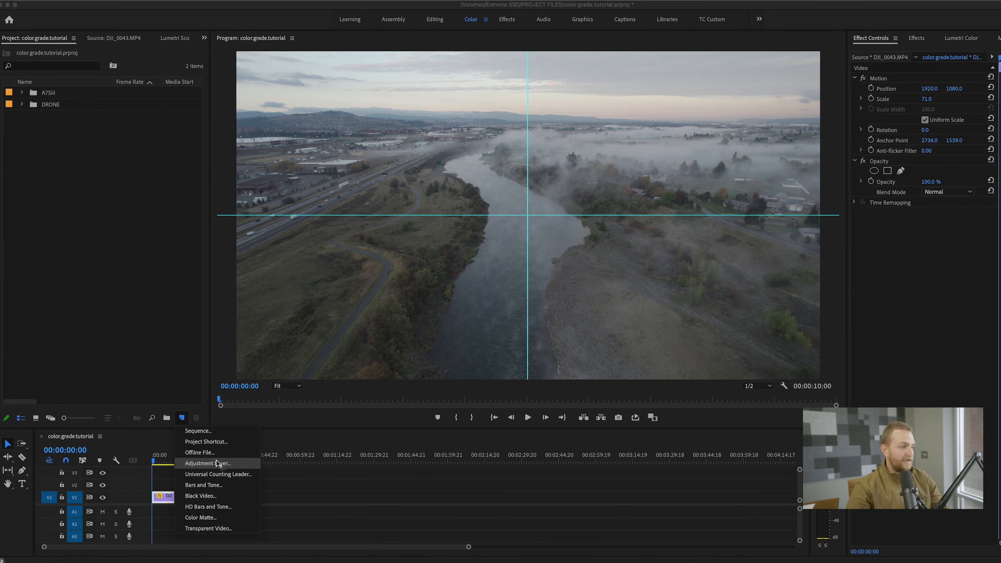
pyautogui.click(208, 463)
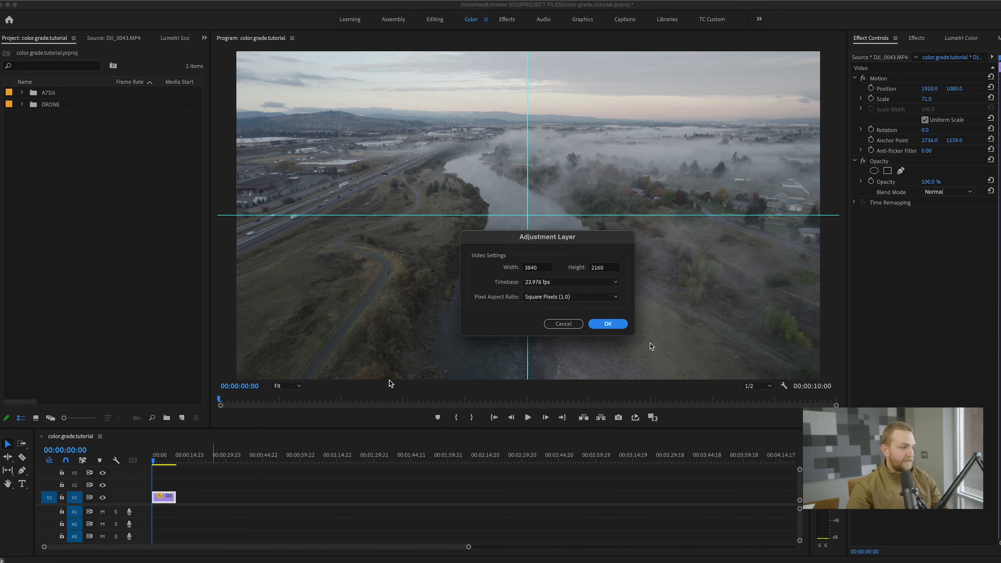
pyautogui.click(608, 323)
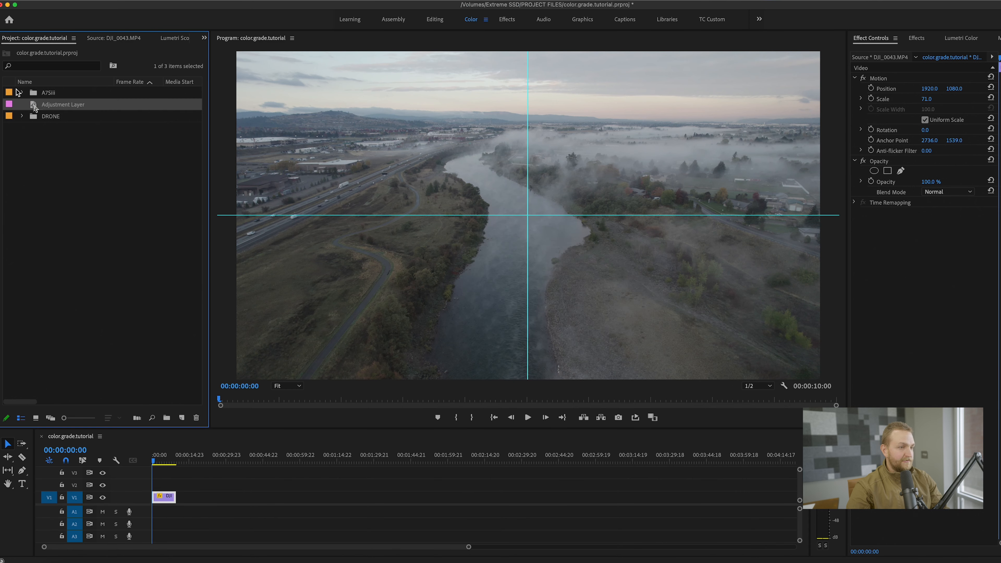
pyautogui.moveTo(24, 104); pyautogui.dragTo(177, 470)
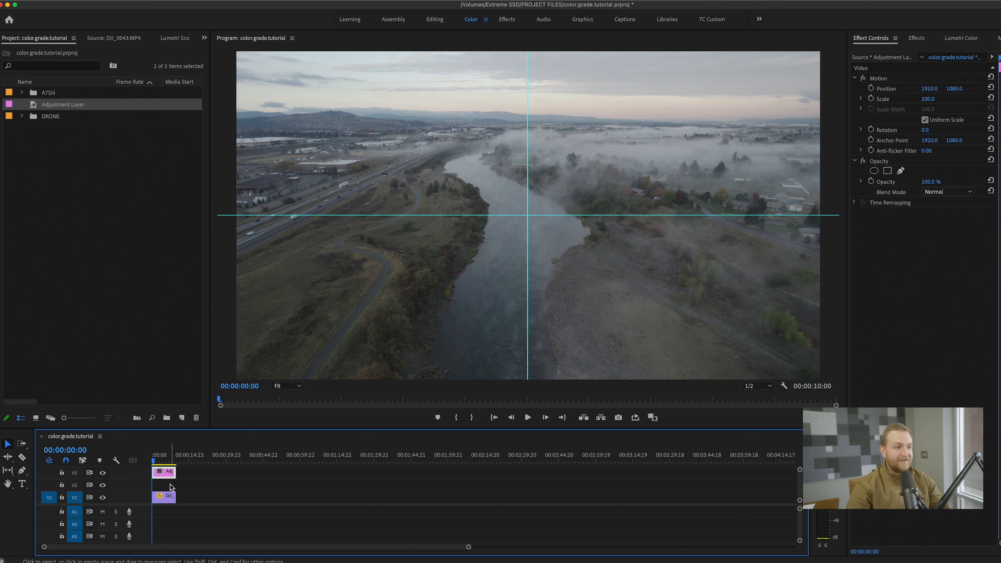
pyautogui.moveTo(167, 475); pyautogui.dragTo(172, 483)
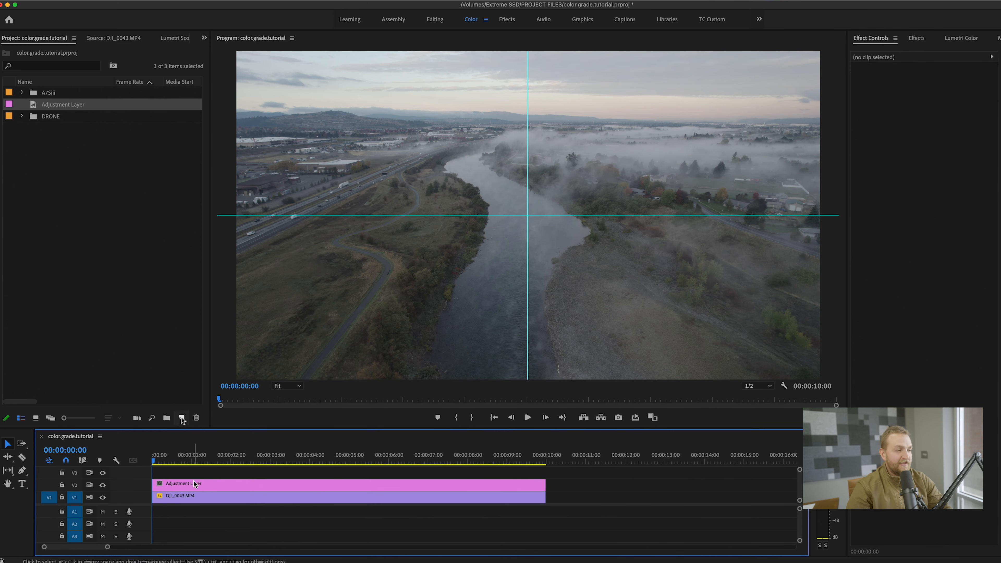
# Duplicate the V2 adjustment layer onto track V3.
pyautogui.click(182, 418)
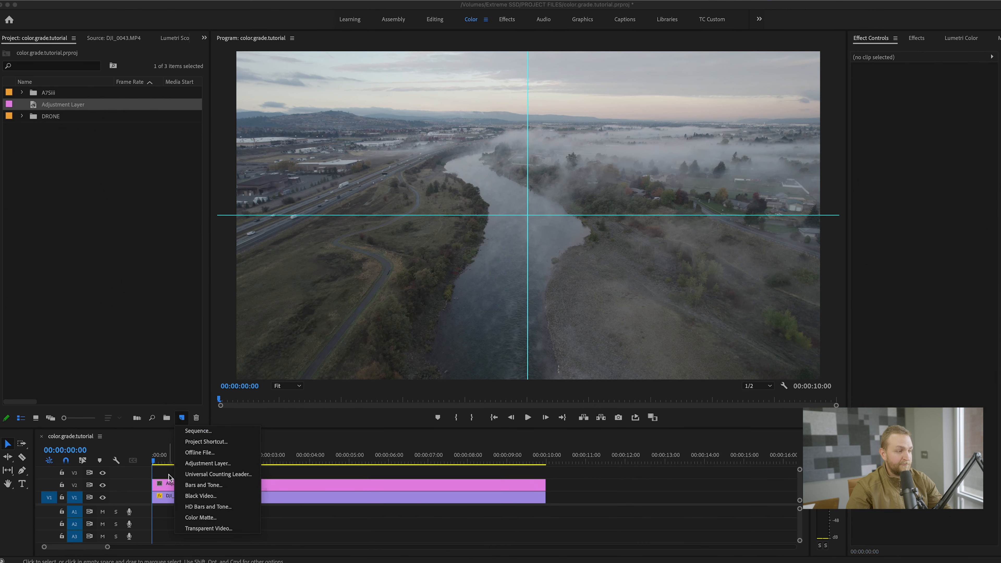
pyautogui.click(173, 484)
pyautogui.moveTo(171, 483); pyautogui.dragTo(170, 474)
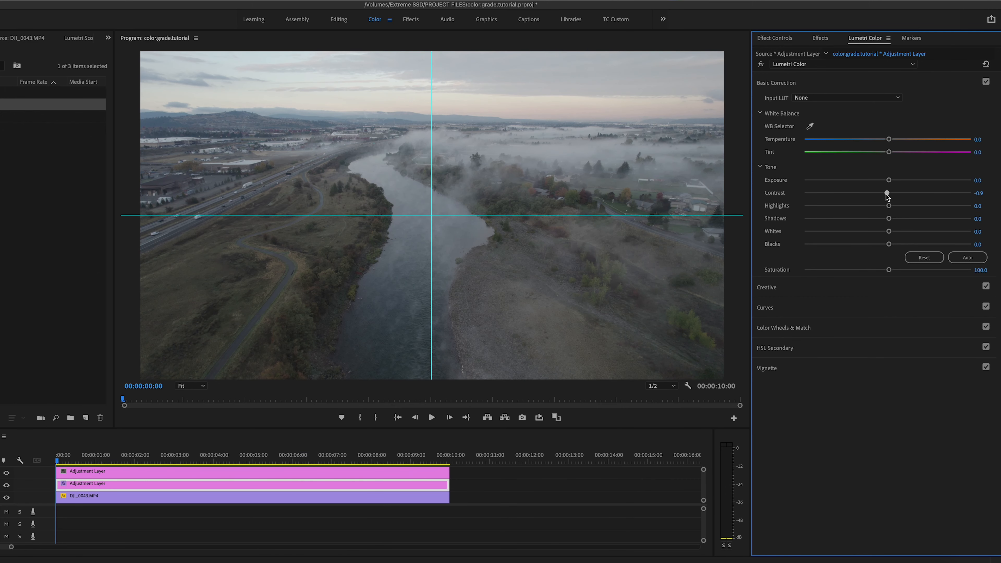
# Set the contrast to 52.8 and the basic saturation to 116.2 on the V2 adjustment layer.
pyautogui.moveTo(887, 195); pyautogui.dragTo(929, 195)
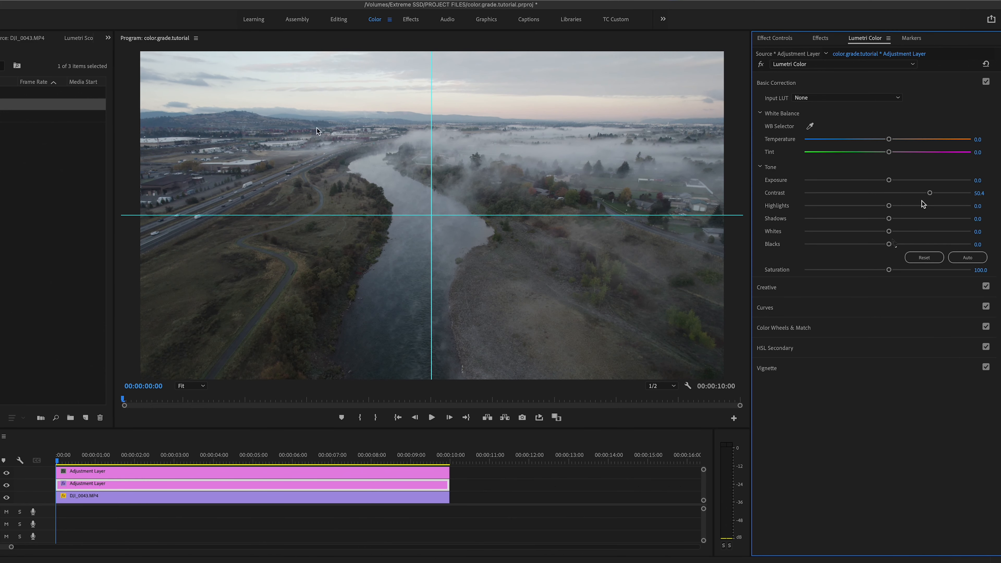
pyautogui.click(79, 37)
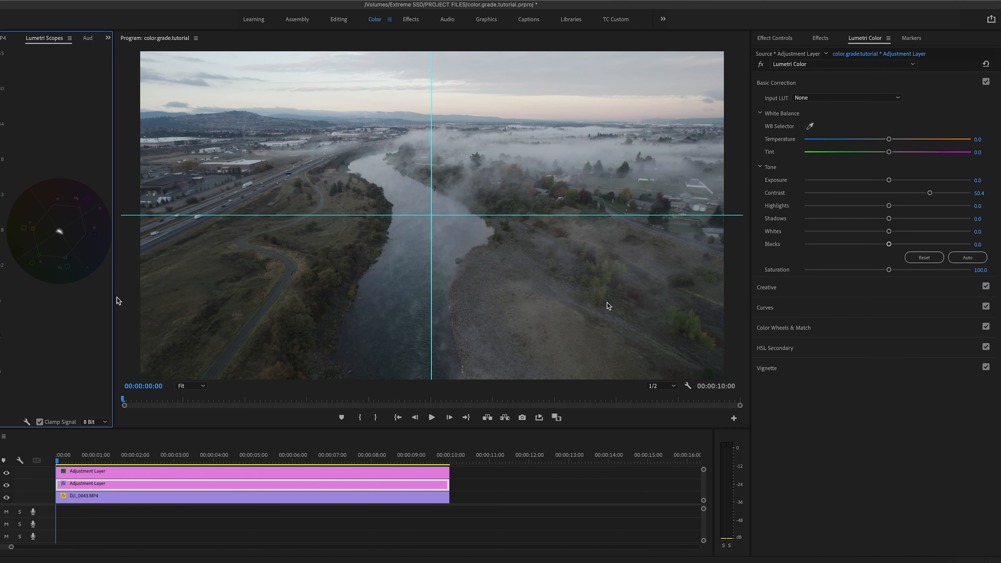
pyautogui.moveTo(929, 194); pyautogui.dragTo(932, 194)
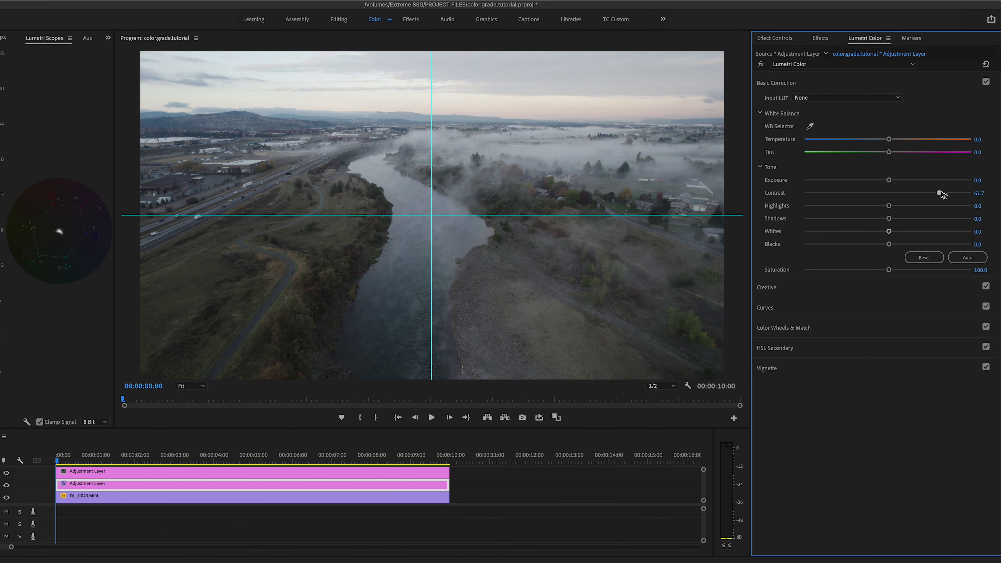
pyautogui.moveTo(890, 272)
pyautogui.mouseDown()
pyautogui.moveTo(914, 271)
pyautogui.moveTo(886, 271)
pyautogui.moveTo(901, 270)
pyautogui.mouseUp()
# Set the highlights to -8.0, shadows to -6.2, whites to -3.8, temperature to 13.3 and tint to 3.8.
pyautogui.moveTo(888, 205)
pyautogui.mouseDown()
pyautogui.moveTo(861, 206)
pyautogui.moveTo(869, 200)
pyautogui.mouseUp()
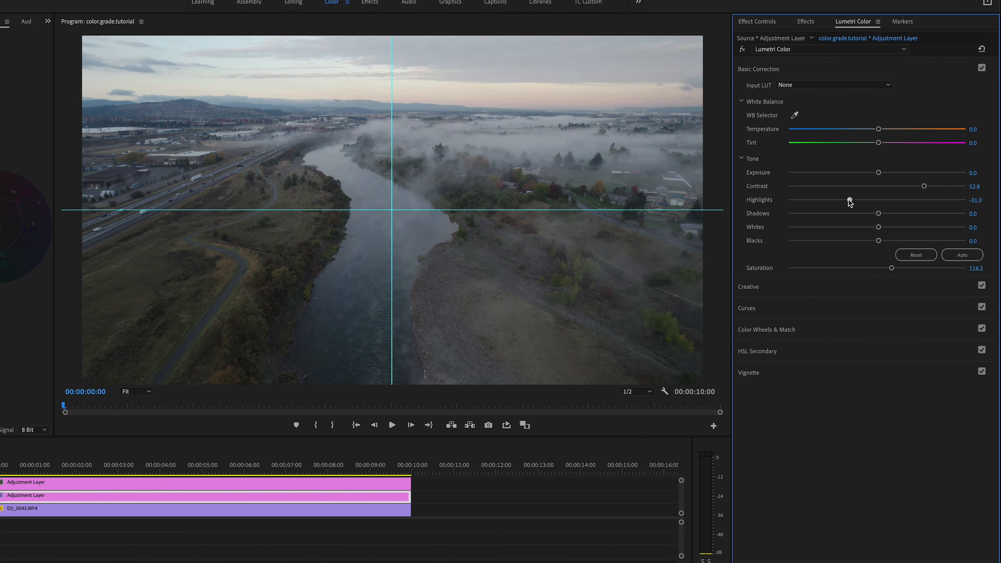
pyautogui.moveTo(878, 213); pyautogui.dragTo(872, 228)
pyautogui.moveTo(878, 129)
pyautogui.mouseDown()
pyautogui.moveTo(889, 130)
pyautogui.moveTo(880, 143)
pyautogui.mouseUp()
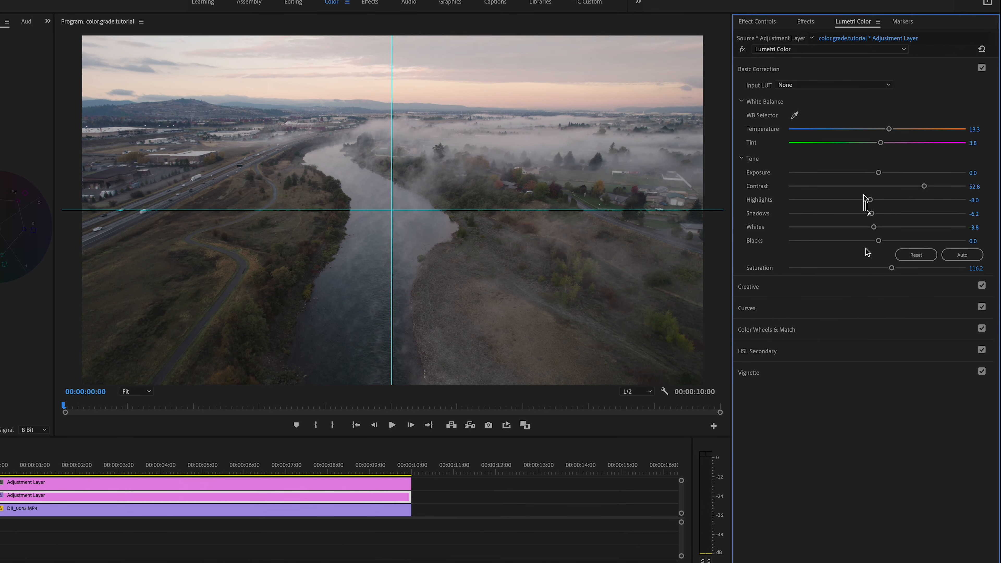
# Compare the shot with Basic Correction and the V2 layer off and on, and scrub through the clip to check the correction.
pyautogui.click(290, 470)
pyautogui.moveTo(292, 471); pyautogui.dragTo(297, 451)
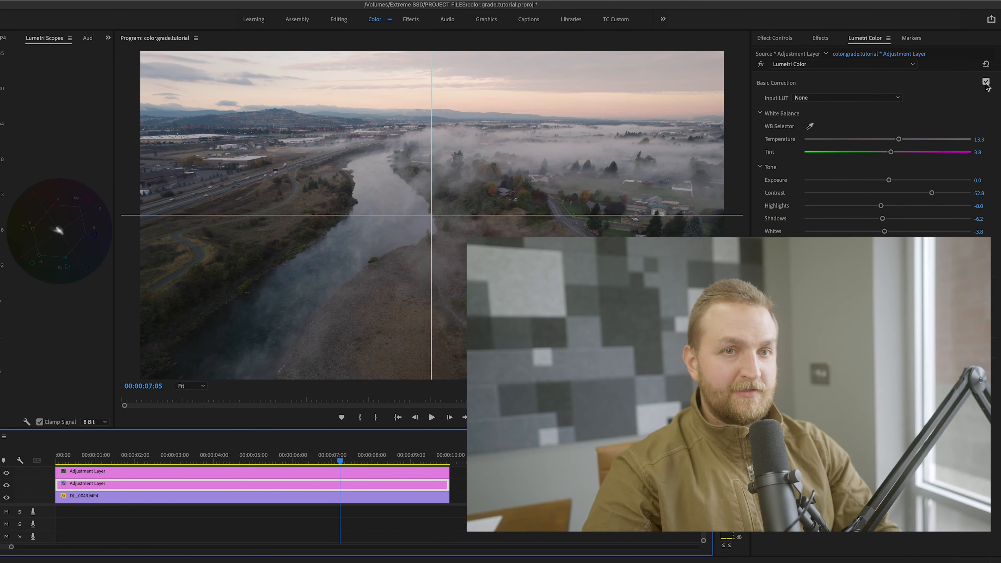
pyautogui.click(985, 82)
pyautogui.click(985, 82)
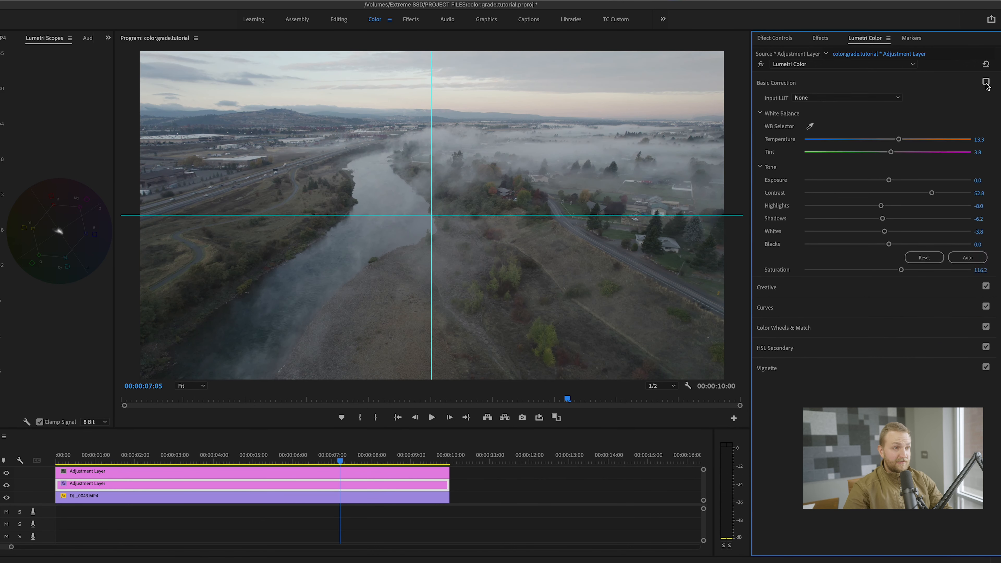
pyautogui.click(986, 83)
pyautogui.click(986, 83)
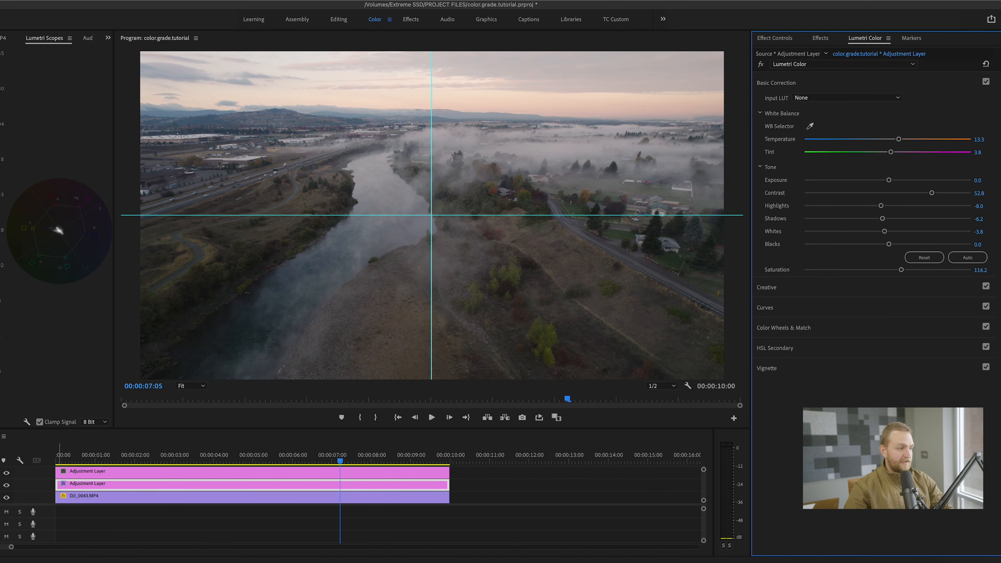
pyautogui.click(6, 485)
pyautogui.click(6, 485)
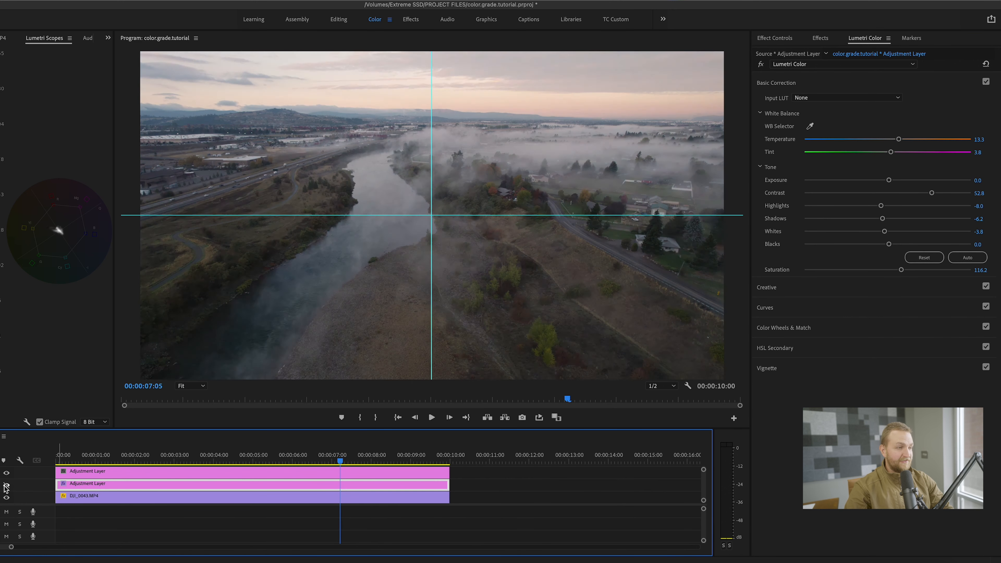
pyautogui.moveTo(212, 459); pyautogui.dragTo(223, 458)
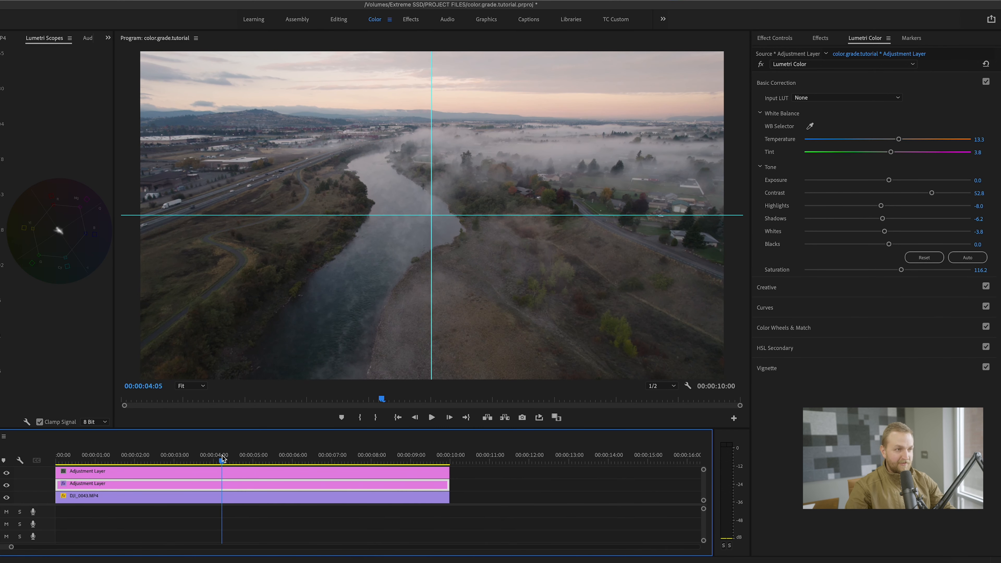
pyautogui.moveTo(222, 458); pyautogui.dragTo(281, 459)
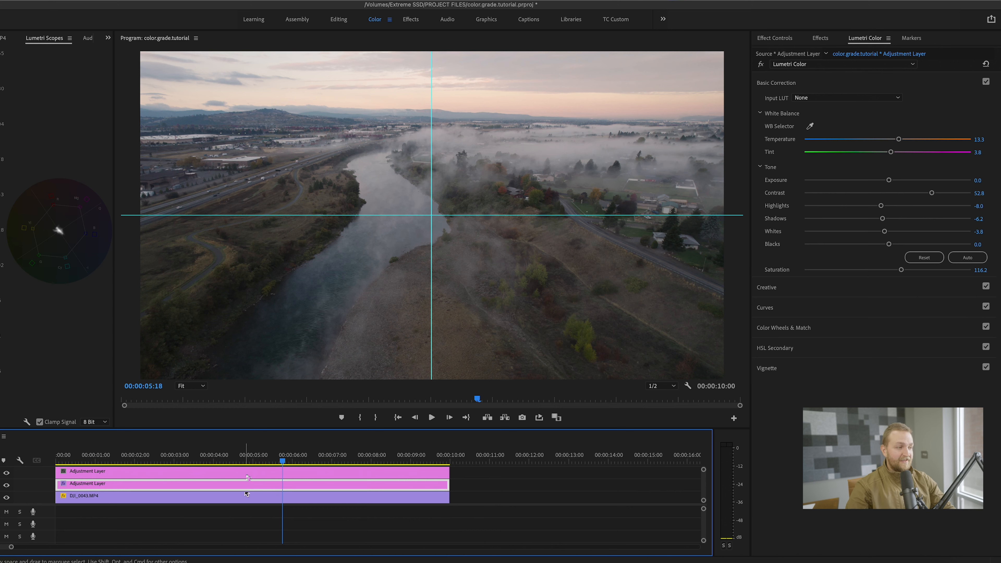
# Select the V3 adjustment layer and review the list of Creative looks, keeping the look at None.
pyautogui.click(246, 473)
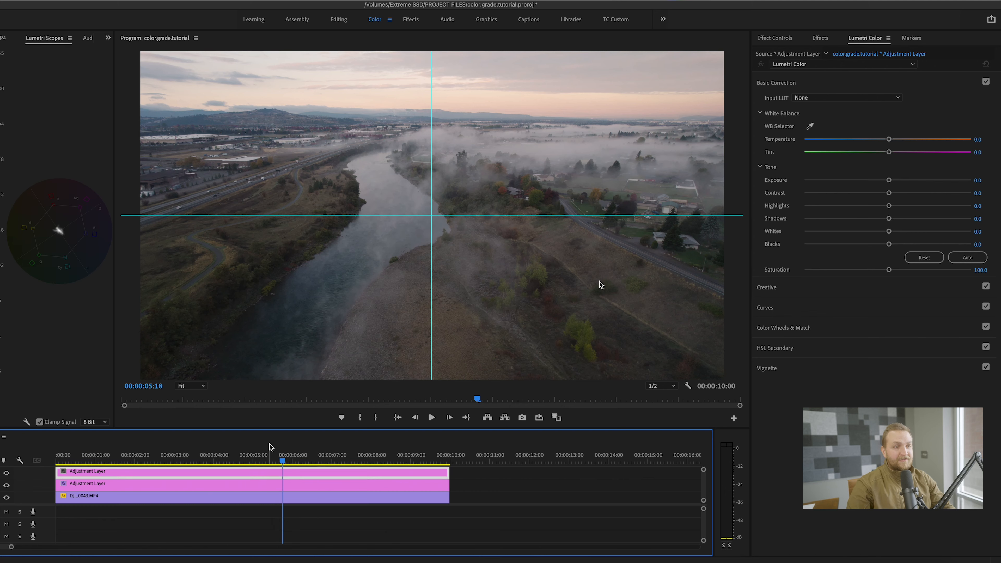
pyautogui.click(794, 84)
pyautogui.click(782, 102)
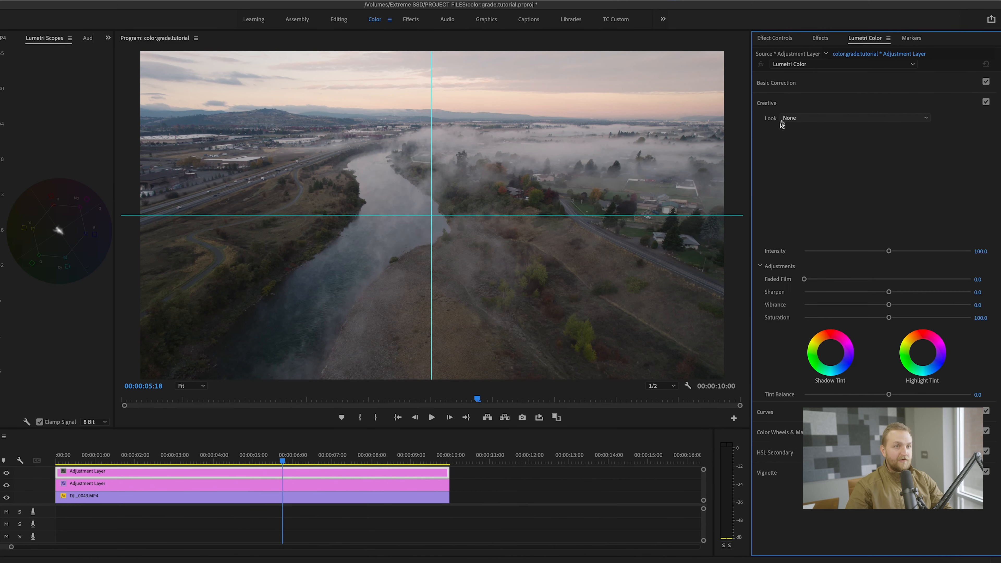
pyautogui.click(822, 119)
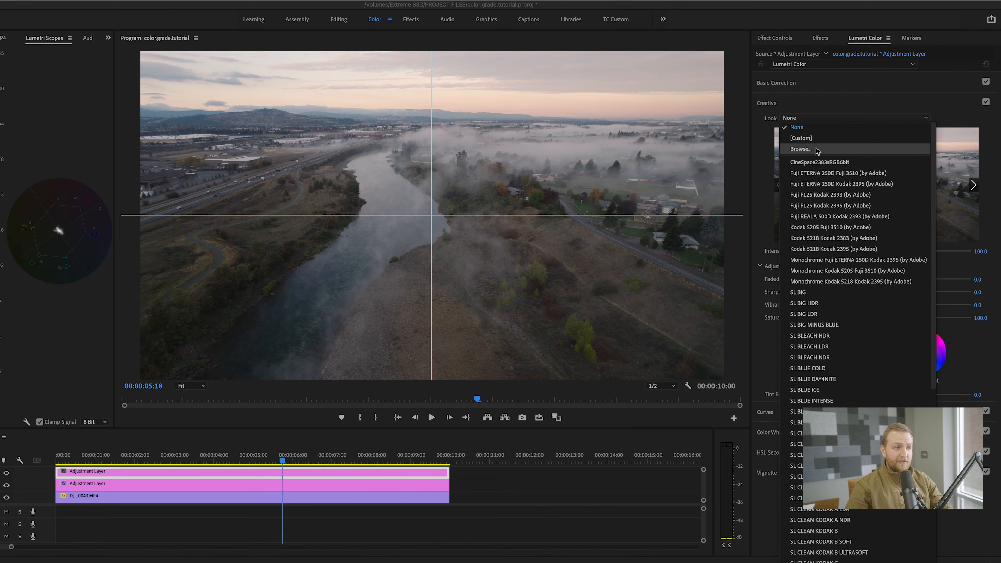
pyautogui.click(796, 128)
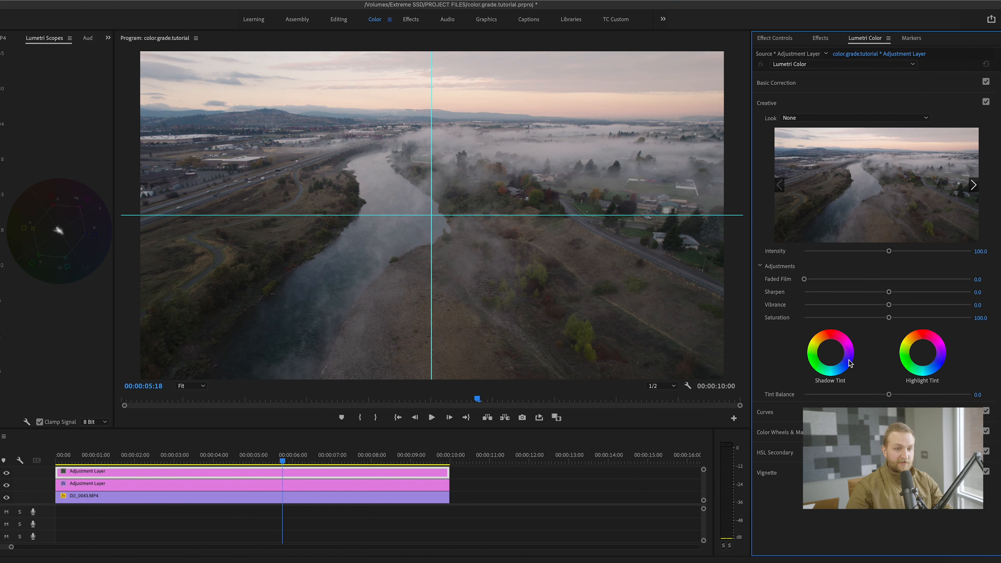
# Try a blue-purple shadow tint on the V3 layer, compare it with Creative off, and reset the tint.
pyautogui.moveTo(830, 352); pyautogui.dragTo(834, 356)
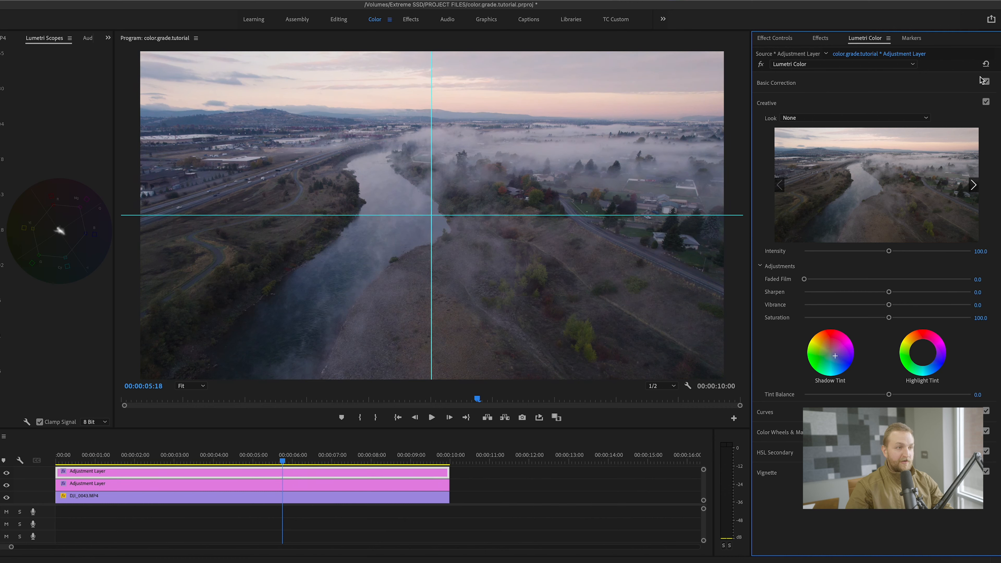
pyautogui.click(985, 103)
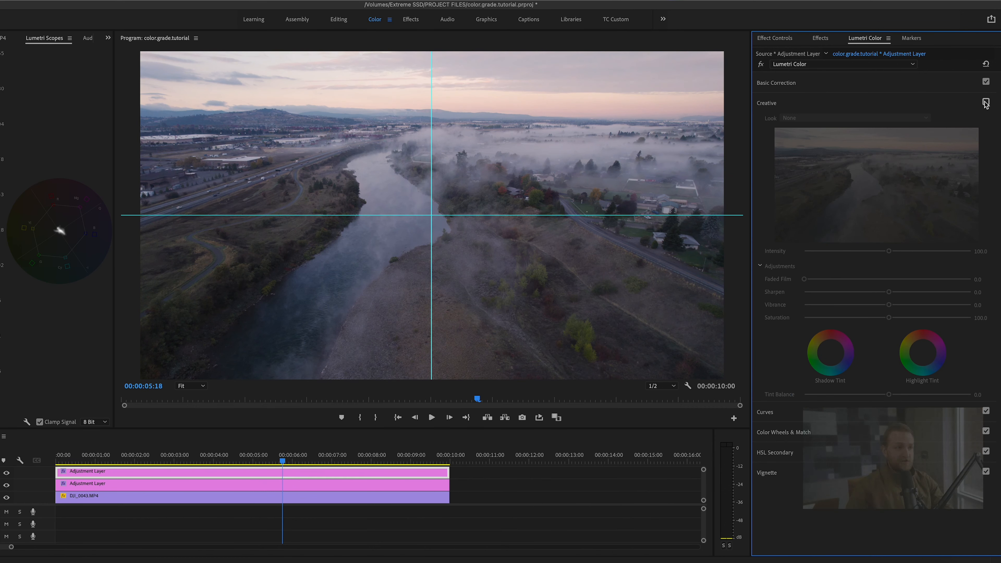
pyautogui.click(986, 103)
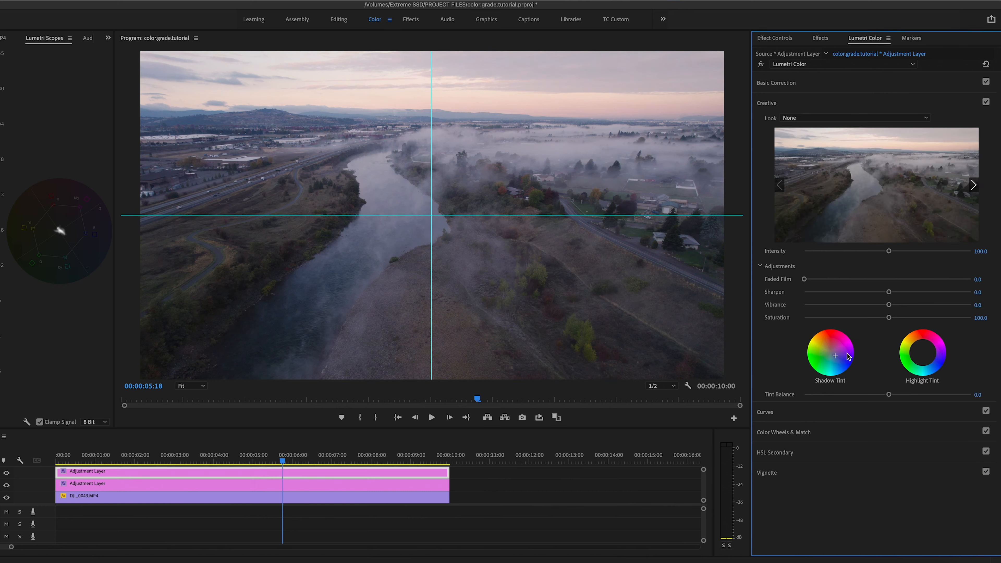
pyautogui.moveTo(837, 357); pyautogui.dragTo(834, 358)
pyautogui.doubleClick(830, 355)
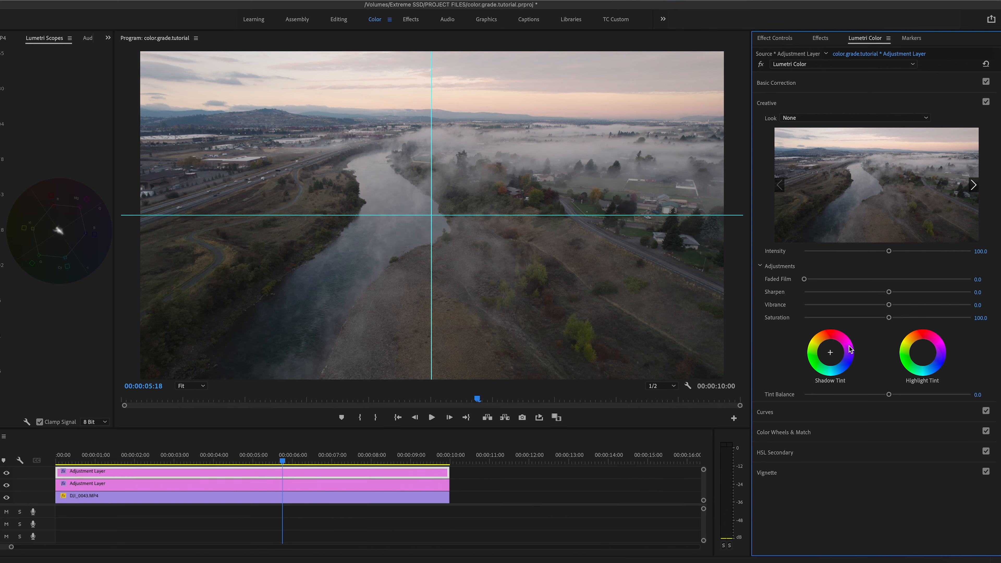
# Shape the master RGB curve with shadow, midtone and highlight points, lowering the highlights slightly and lifting the black point.
pyautogui.click(823, 103)
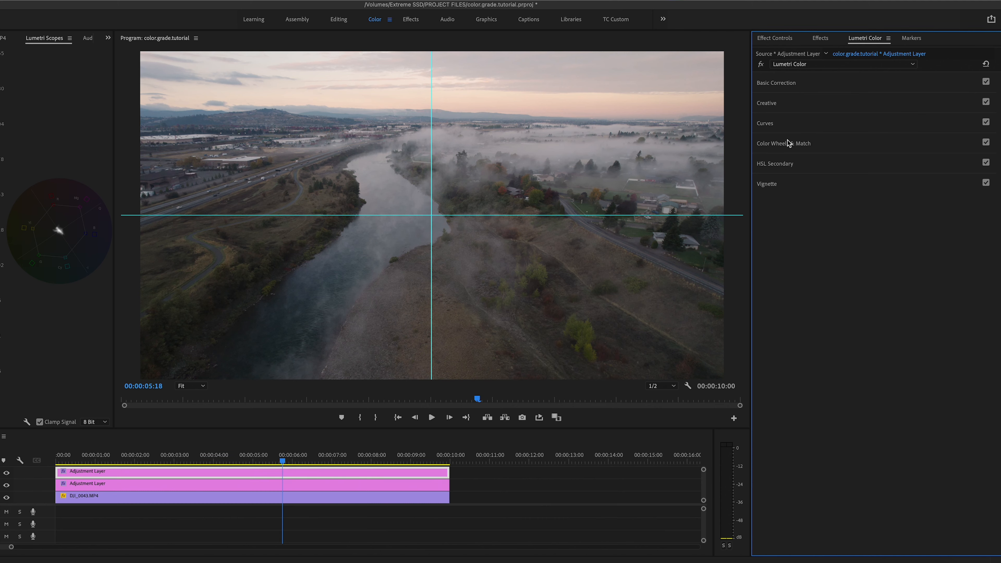
pyautogui.click(774, 124)
pyautogui.click(906, 212)
pyautogui.click(857, 261)
pyautogui.moveTo(939, 179); pyautogui.dragTo(970, 172)
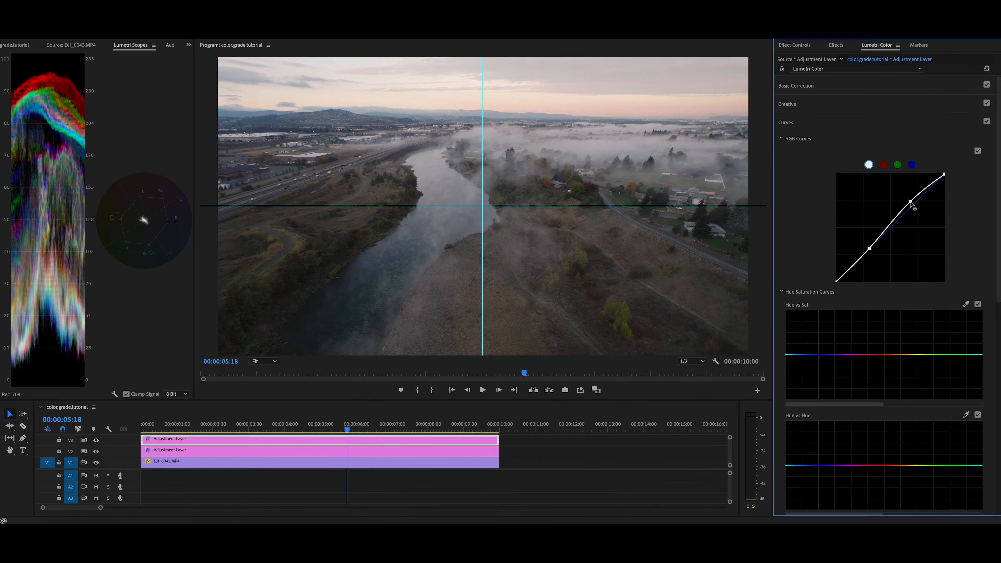
pyautogui.moveTo(915, 201); pyautogui.dragTo(916, 207)
pyautogui.moveTo(867, 251); pyautogui.dragTo(869, 248)
pyautogui.click(847, 268)
pyautogui.moveTo(836, 281); pyautogui.dragTo(811, 274)
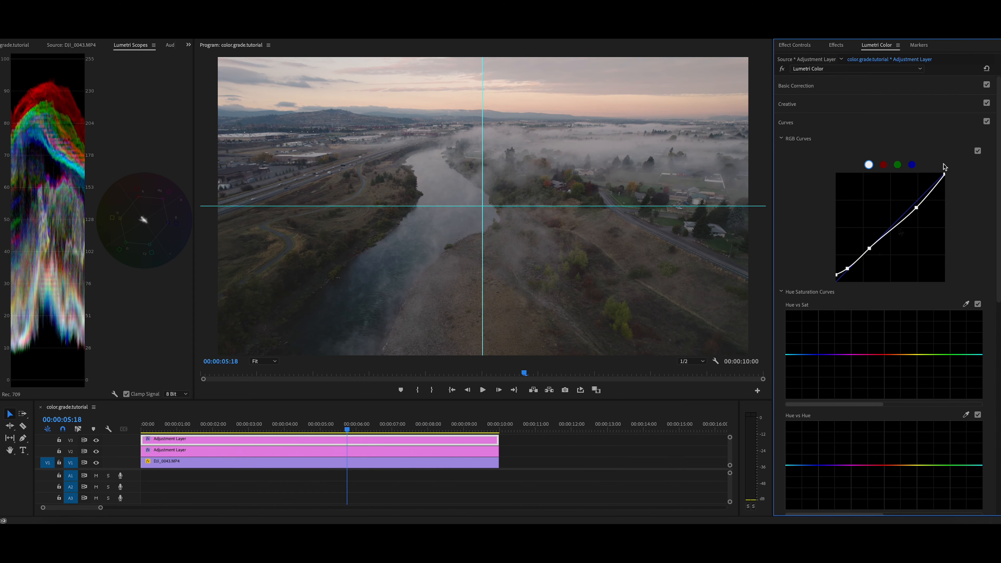
# Try moving the midtone and highlight points of the RGB curve, undoing each change.
pyautogui.moveTo(868, 249); pyautogui.dragTo(874, 255)
pyautogui.press('super+z')
pyautogui.moveTo(916, 207); pyautogui.dragTo(909, 202)
pyautogui.press('super+z')
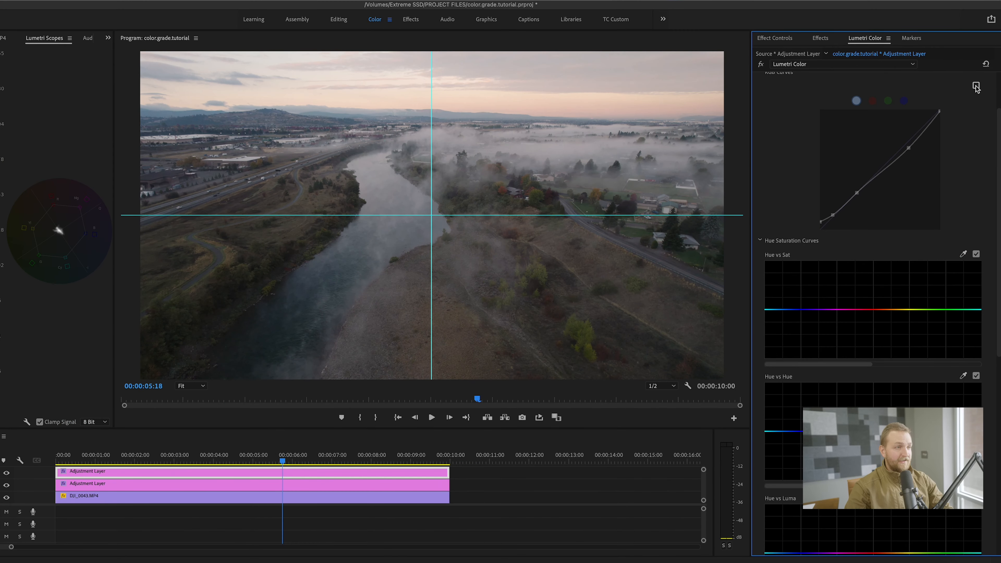
# Compare the image with the RGB curves switched off and on, leaving them enabled.
pyautogui.click(976, 86)
pyautogui.click(975, 86)
pyautogui.click(975, 86)
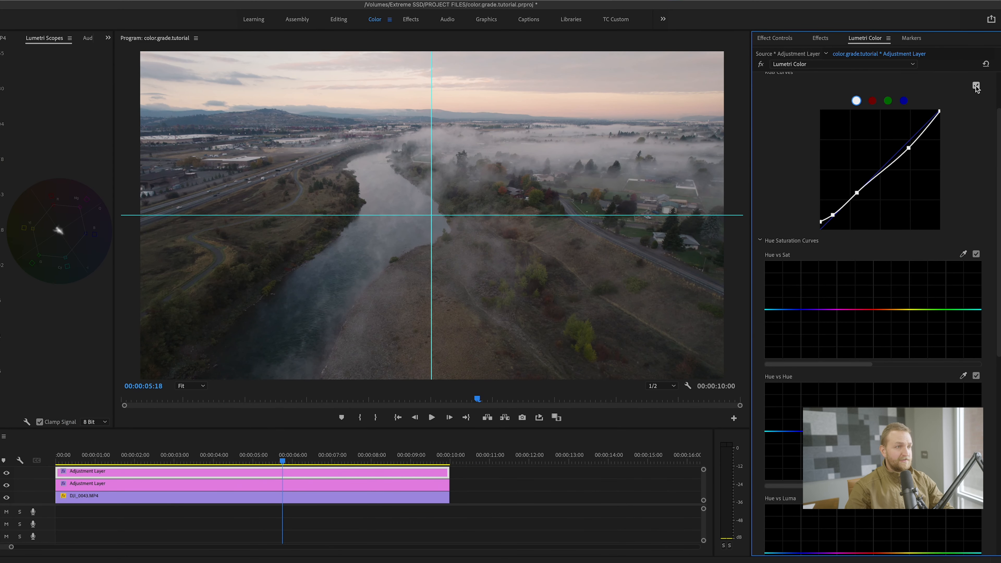
pyautogui.click(976, 86)
pyautogui.click(976, 86)
pyautogui.click(976, 86)
pyautogui.click(976, 86)
pyautogui.click(976, 86)
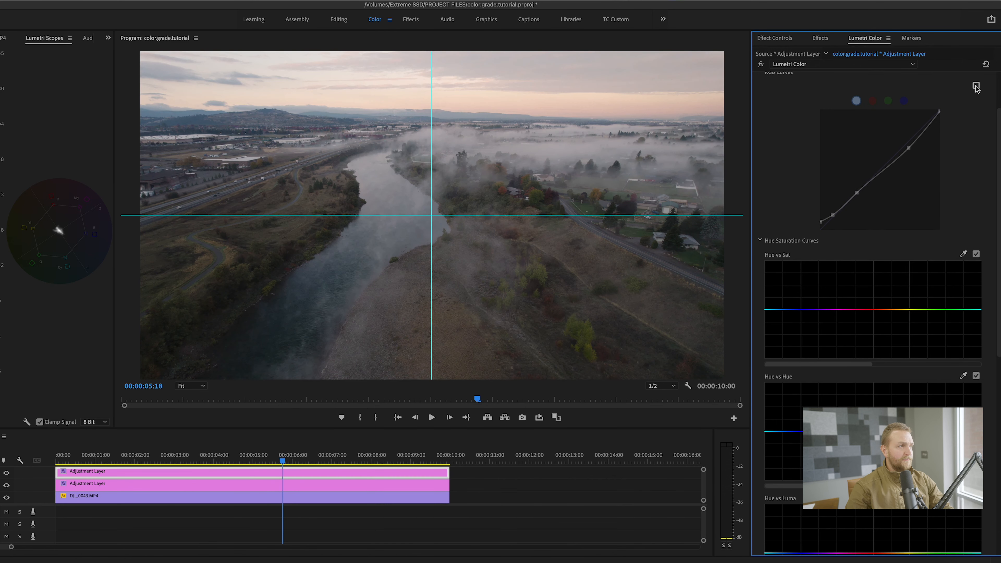
pyautogui.click(976, 86)
# Boost the saturation of the yellow tones with a raised point on the Hue vs Sat curve.
pyautogui.scroll(-1, 847, 291)
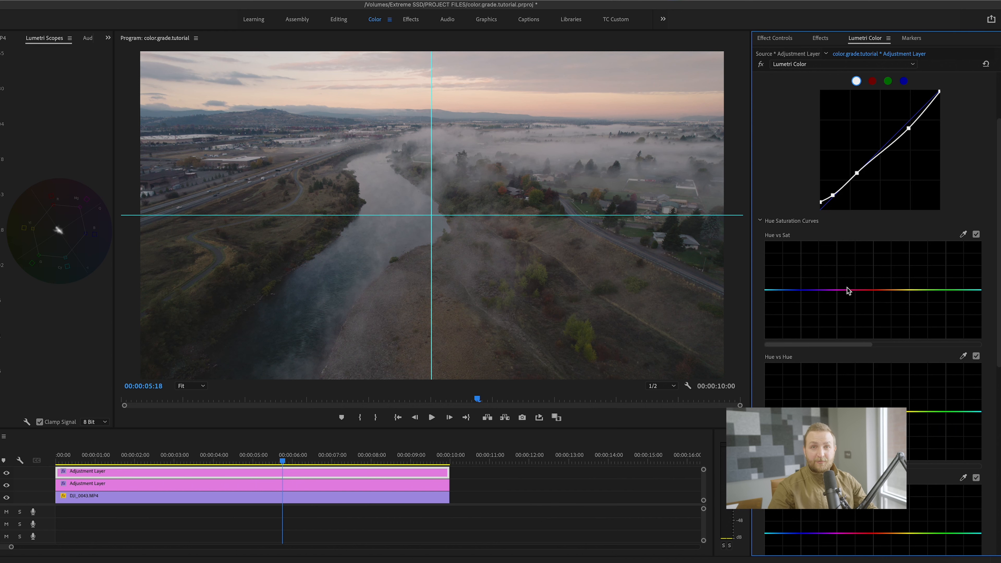
pyautogui.scroll(-4, 822, 290)
pyautogui.moveTo(918, 202); pyautogui.dragTo(918, 172)
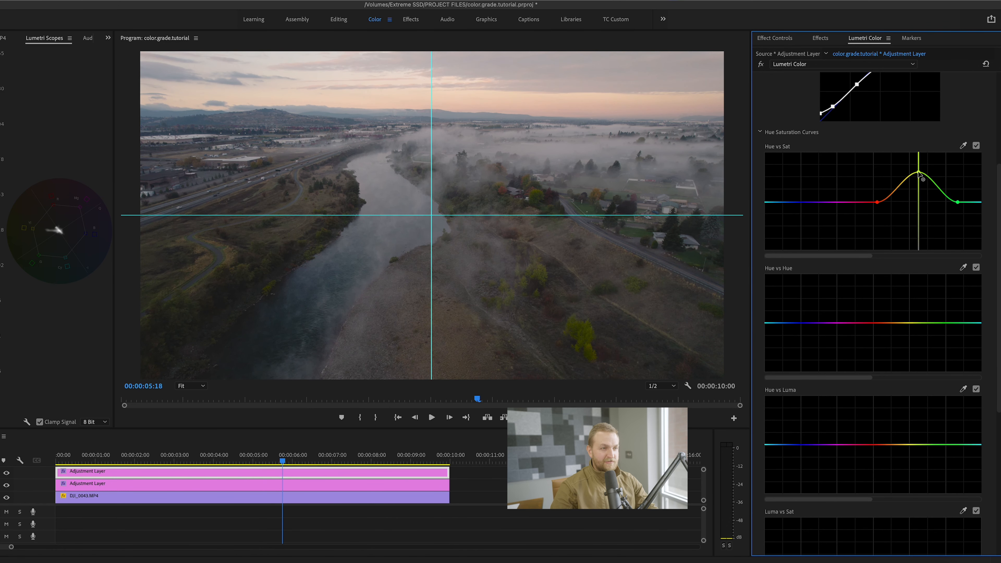
# Lower the yellow point of the Hue vs Sat curve slightly below neutral and raise the red point, anchoring the curve at magenta.
pyautogui.moveTo(918, 173); pyautogui.dragTo(917, 216)
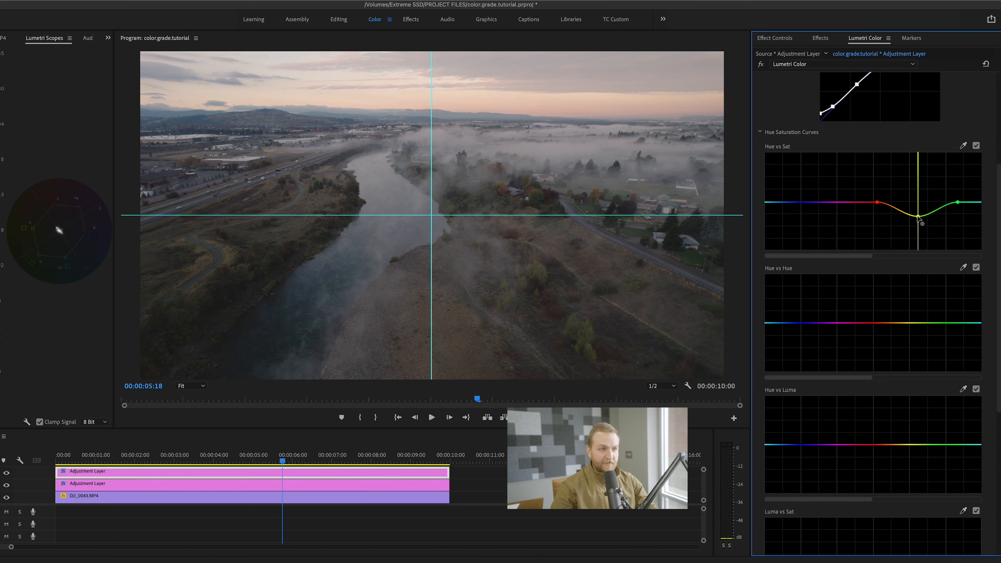
pyautogui.moveTo(917, 216); pyautogui.dragTo(917, 212)
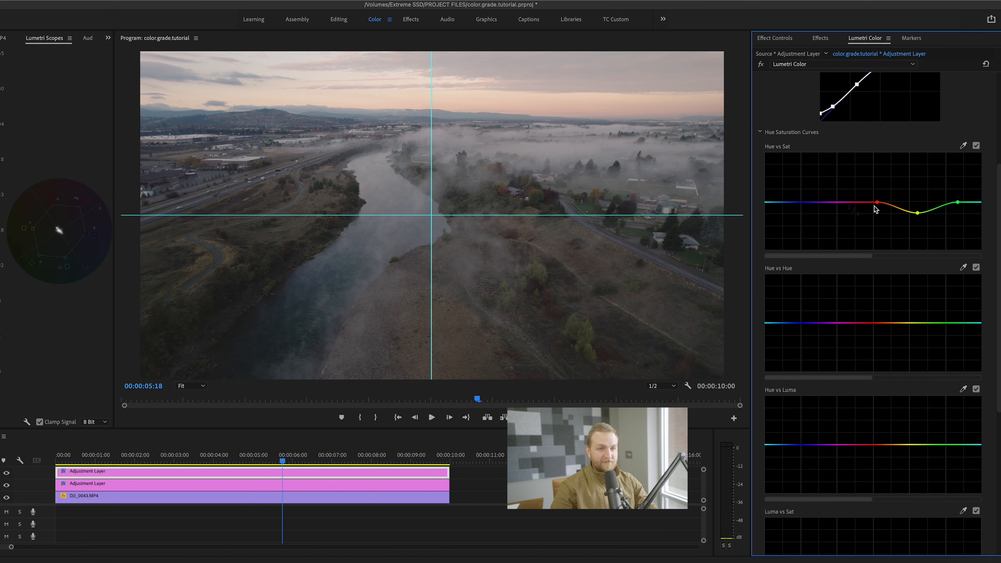
pyautogui.click(849, 203)
pyautogui.moveTo(877, 203); pyautogui.dragTo(877, 194)
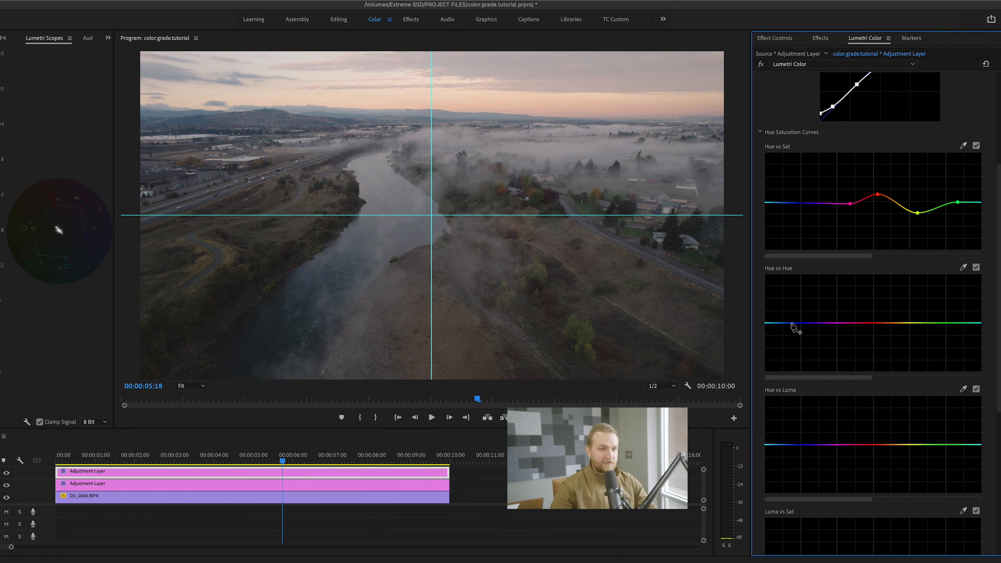
# Compare the image with the Hue vs Sat curve switched off and on, leaving it enabled.
pyautogui.scroll(-2, 819, 329)
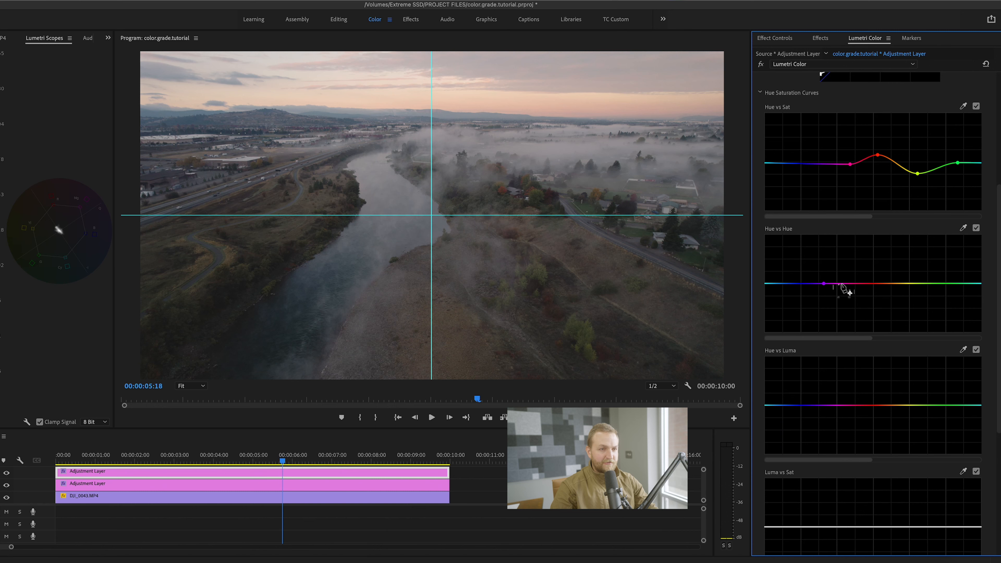
pyautogui.click(975, 106)
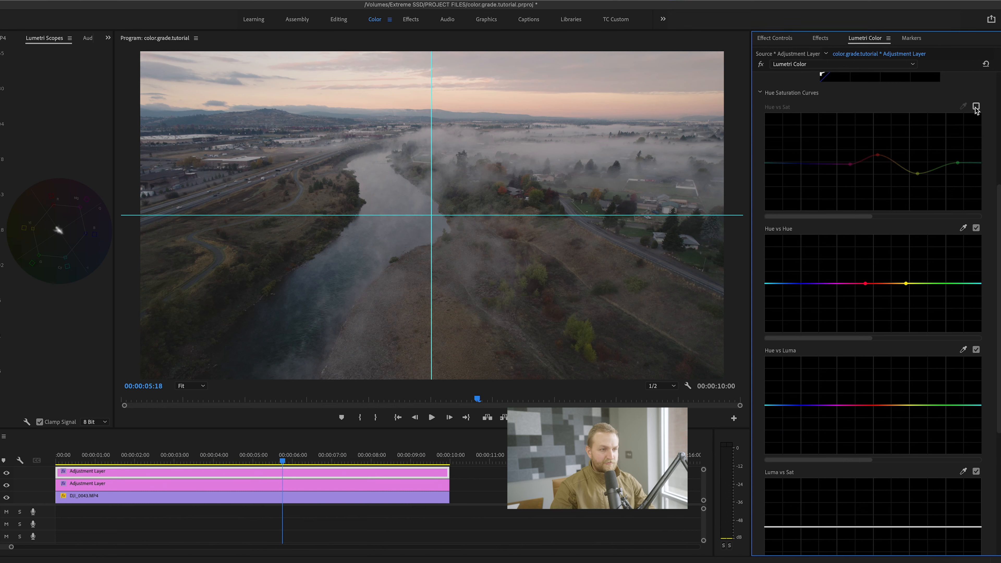
pyautogui.click(976, 107)
# Shift the yellow tones slightly with a raised point on the Hue vs Hue curve, anchored by neutral points at orange and green.
pyautogui.click(886, 284)
pyautogui.click(936, 284)
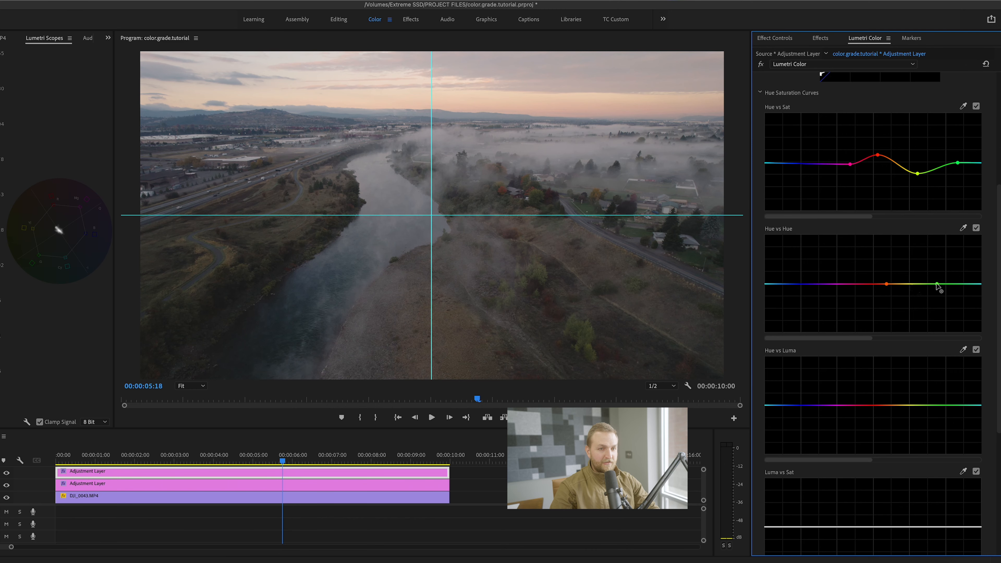
pyautogui.click(911, 284)
pyautogui.moveTo(911, 284)
pyautogui.mouseDown()
pyautogui.moveTo(913, 272)
pyautogui.moveTo(914, 293)
pyautogui.moveTo(910, 281)
pyautogui.mouseUp()
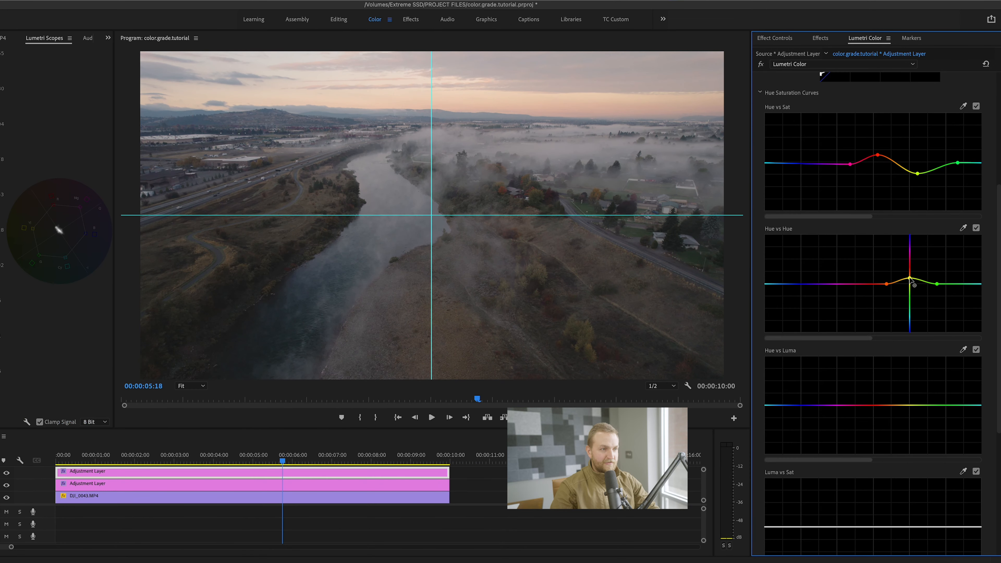
pyautogui.moveTo(909, 279); pyautogui.dragTo(909, 278)
# Compare the image with the Hue vs Hue curve switched off and on, leaving it enabled.
pyautogui.scroll(-2, 867, 296)
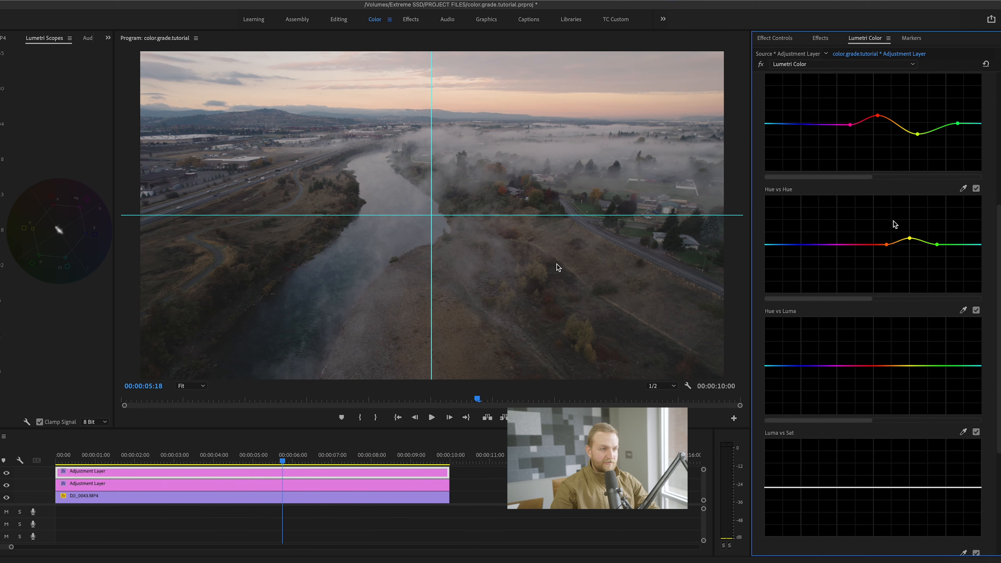
pyautogui.click(975, 189)
pyautogui.click(976, 190)
pyautogui.scroll(-4, 877, 291)
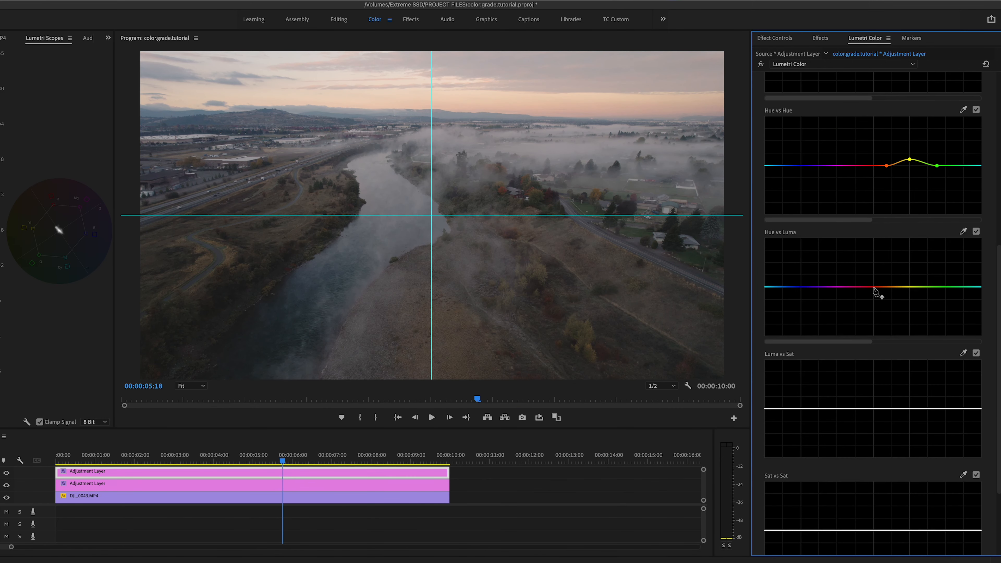